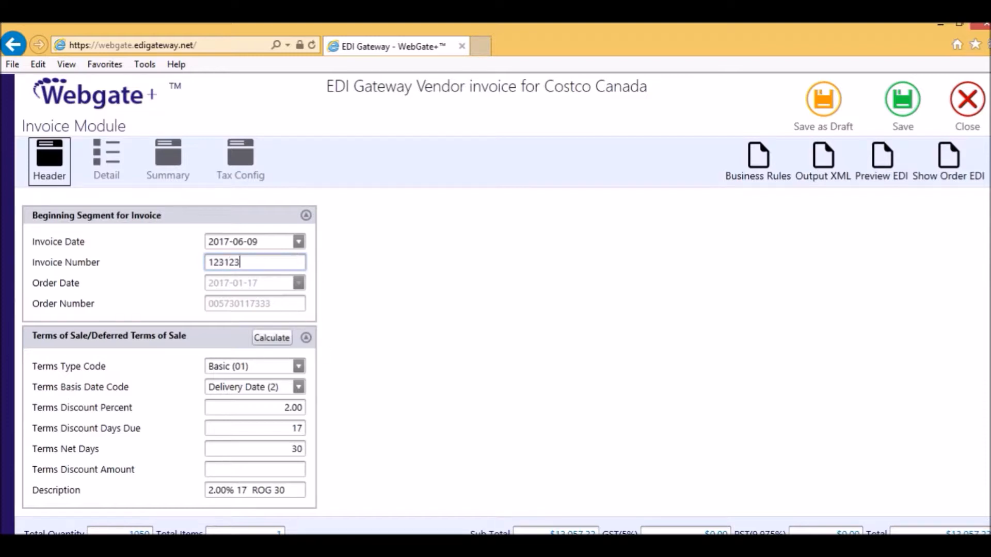
# Review the invoice header's terms of sale, and open the DemoCode1 line item's invoiced quantity for editing.
pyautogui.scroll(-1, 304, 403)
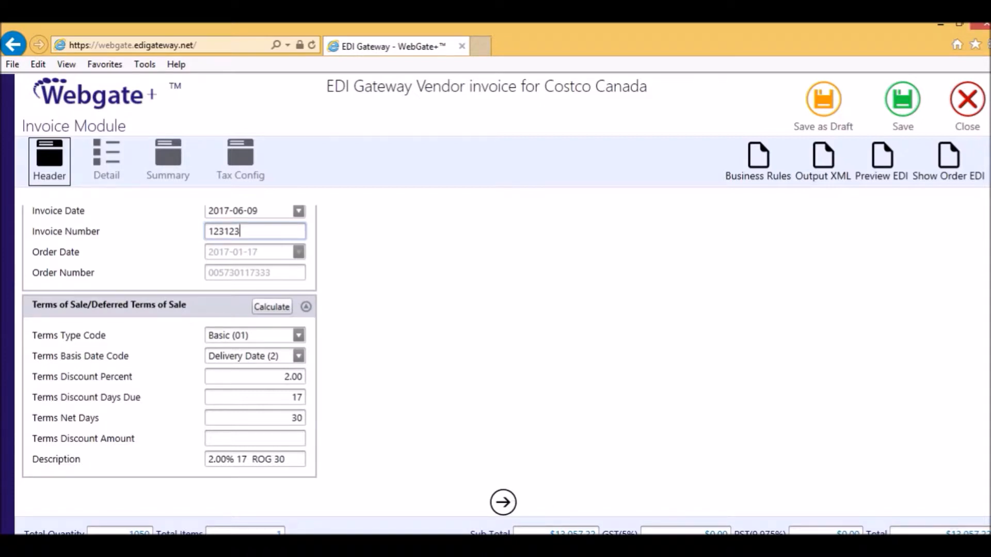
pyautogui.scroll(-1, 559, 489)
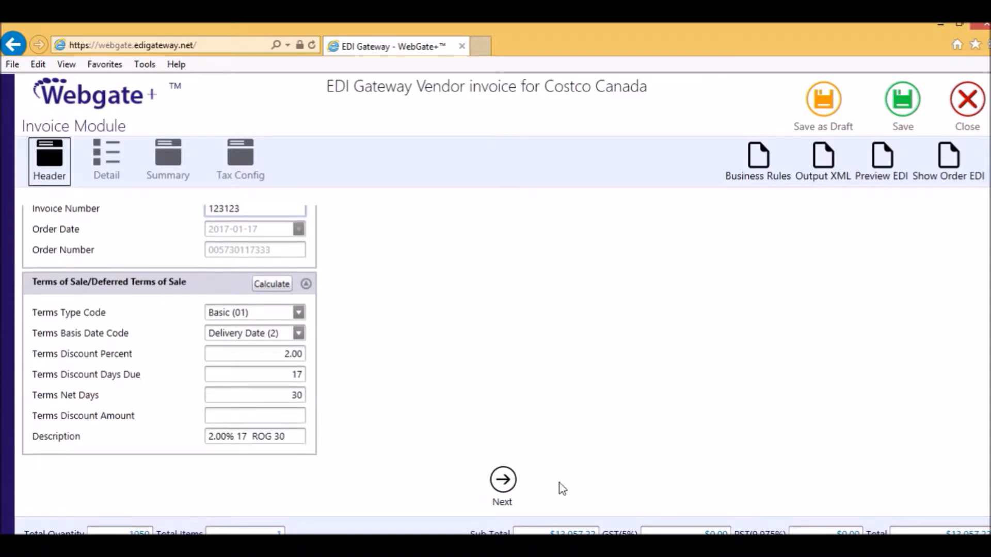
pyautogui.click(108, 170)
pyautogui.click(129, 298)
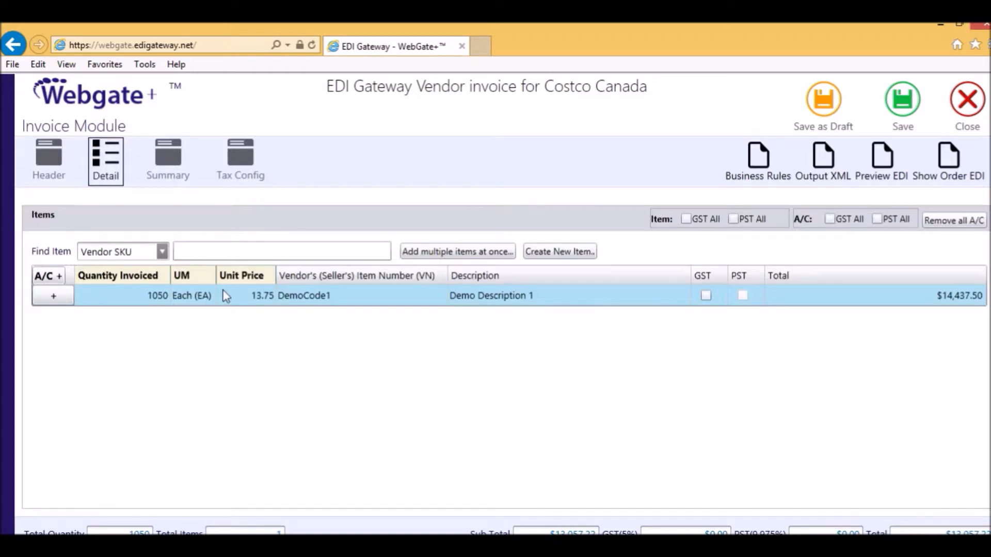
pyautogui.click(147, 301)
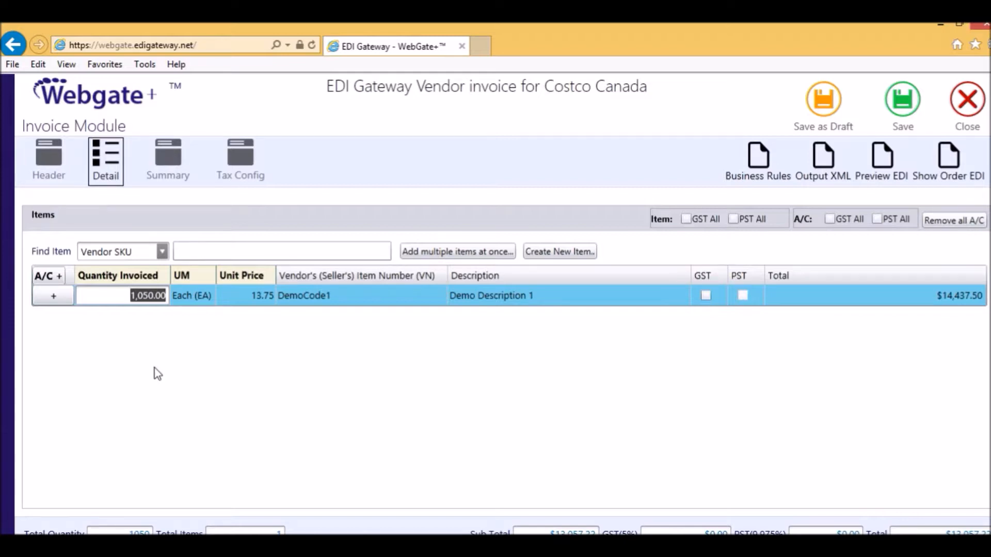
# Set custom tax percentages of 0% GST, 0% PST and 13% HST, and apply HST to the DemoCode1 line item.
pyautogui.click(253, 170)
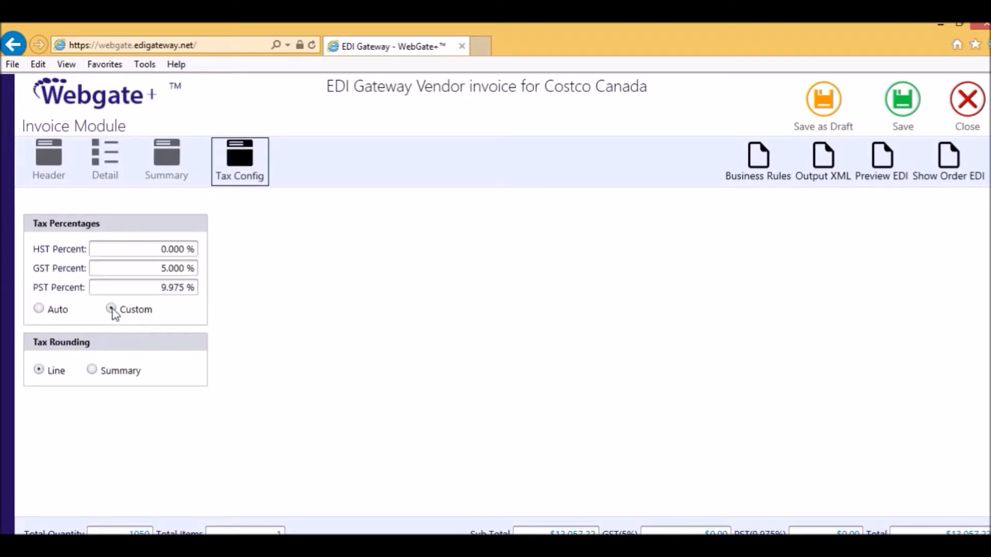
pyautogui.click(138, 269)
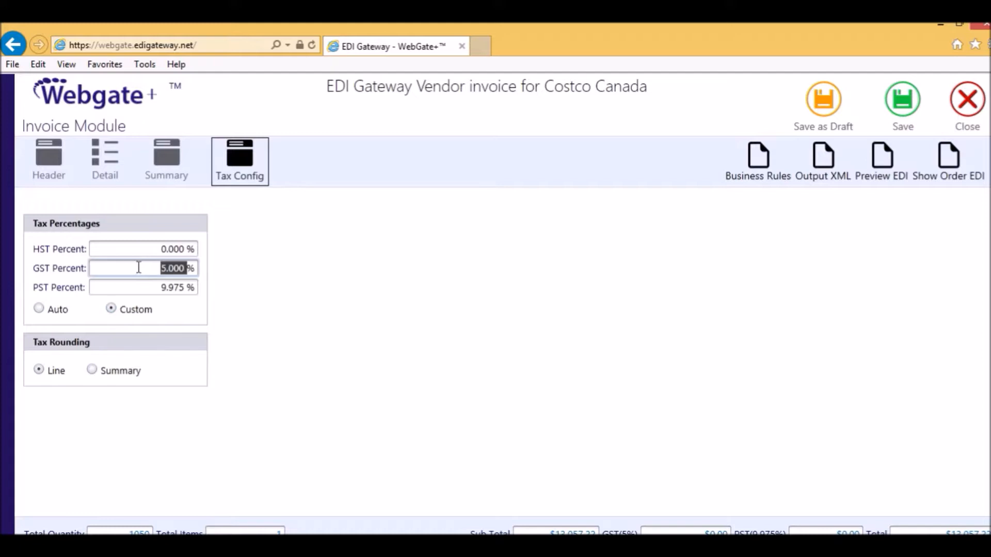
pyautogui.write('0')
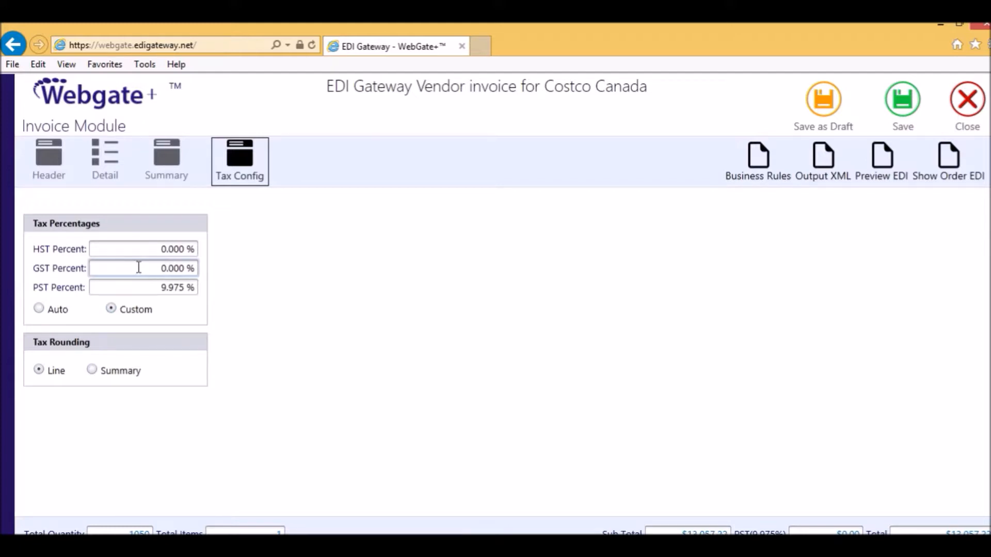
pyautogui.click(135, 288)
pyautogui.doubleClick(136, 287)
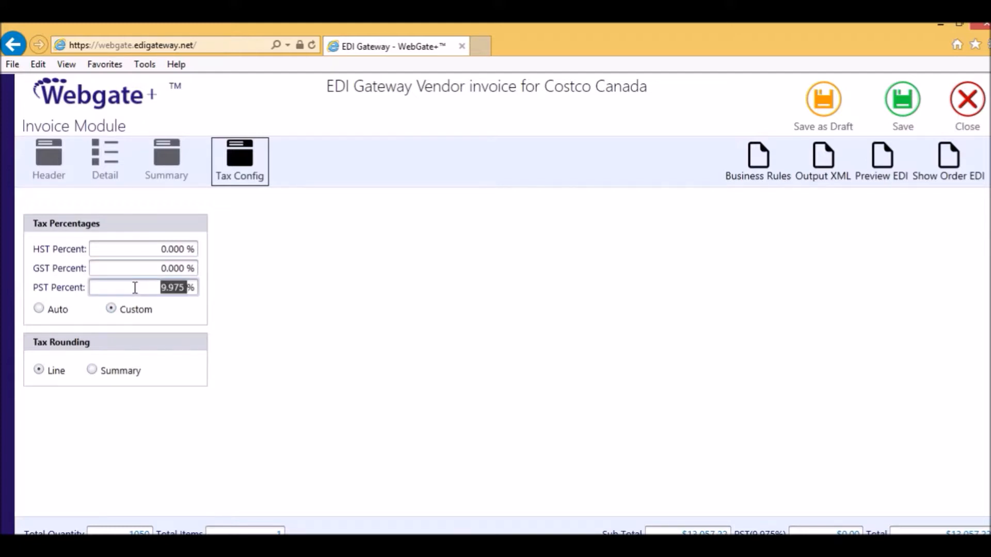
pyautogui.write('0')
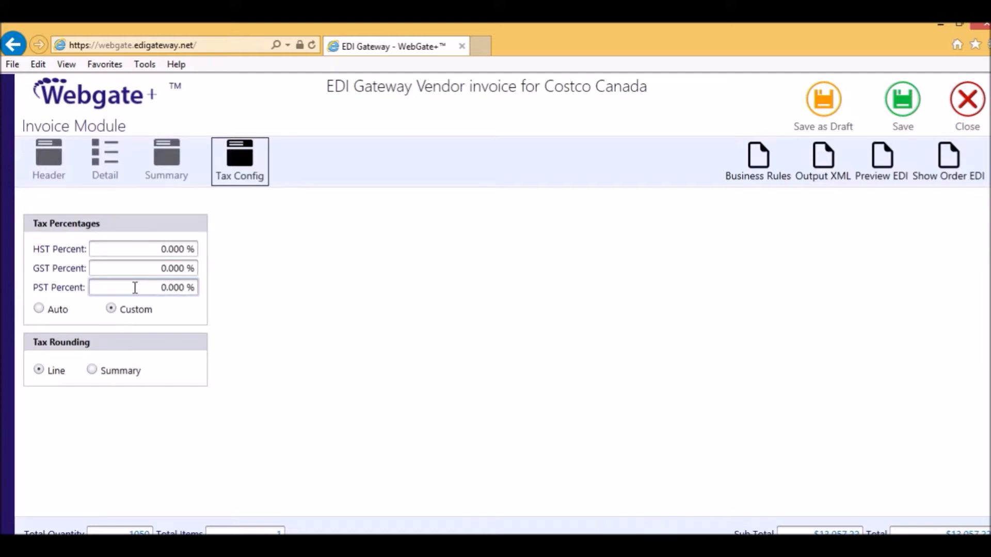
pyautogui.click(138, 246)
pyautogui.write('13')
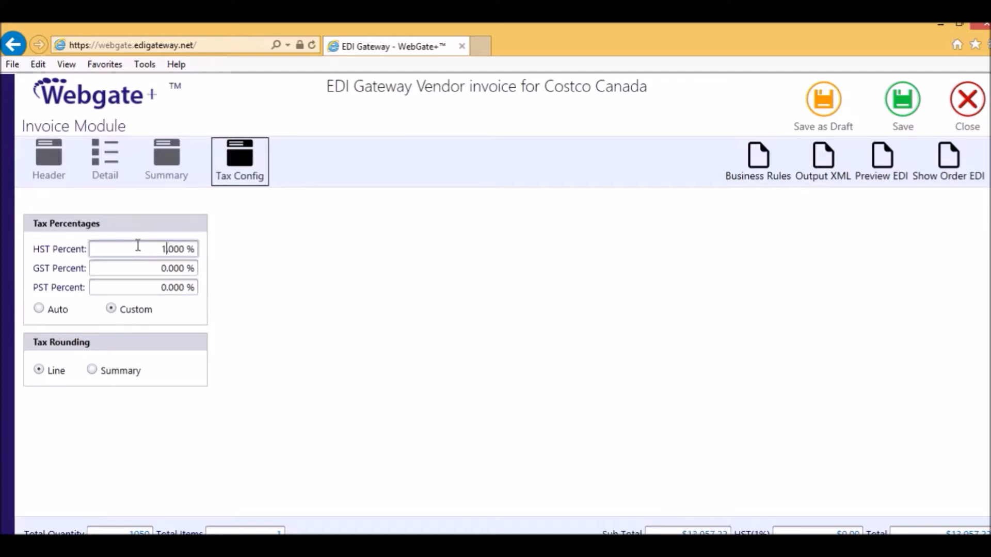
pyautogui.click(111, 162)
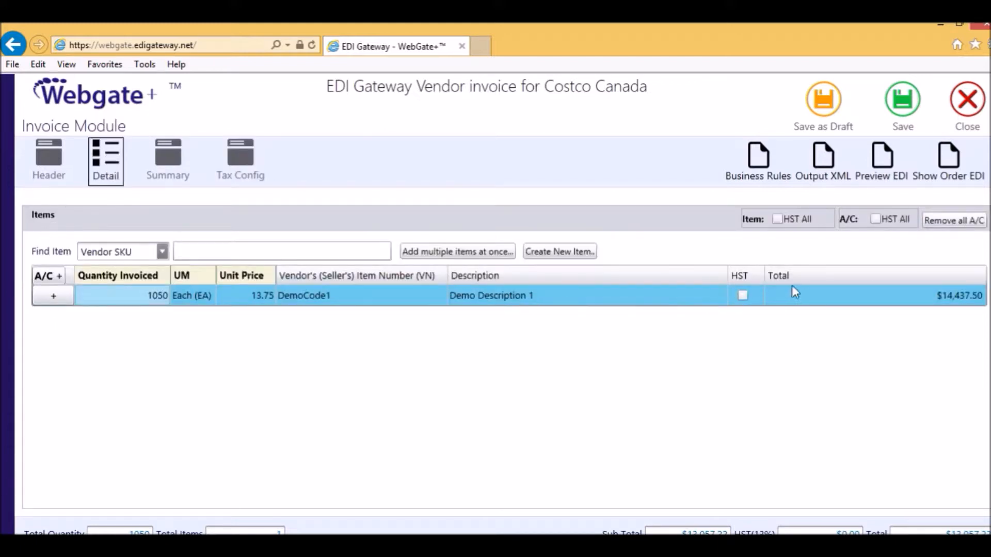
pyautogui.click(742, 296)
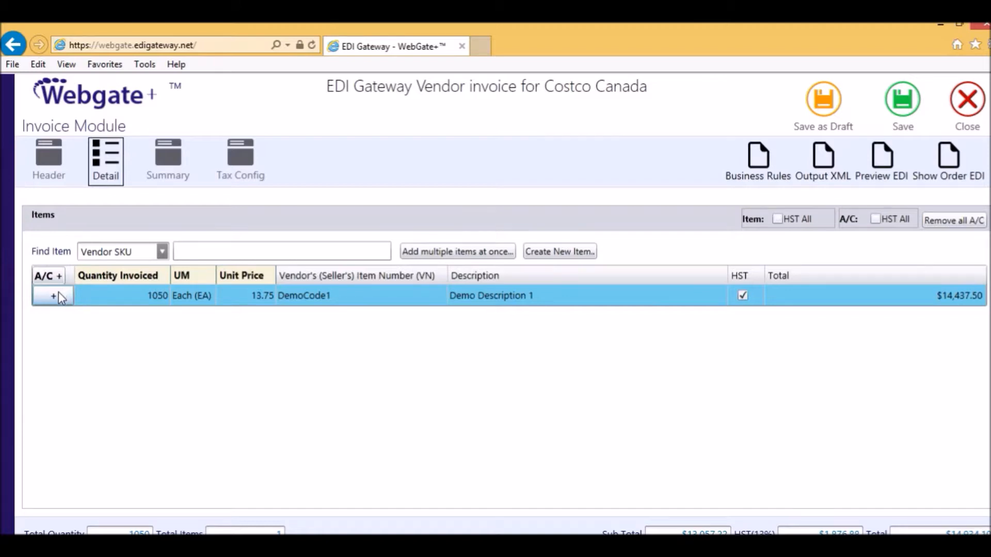
# Examine the DemoCode1 item's existing allowances and the editing options for the DFI% - .75 allowance.
pyautogui.click(57, 300)
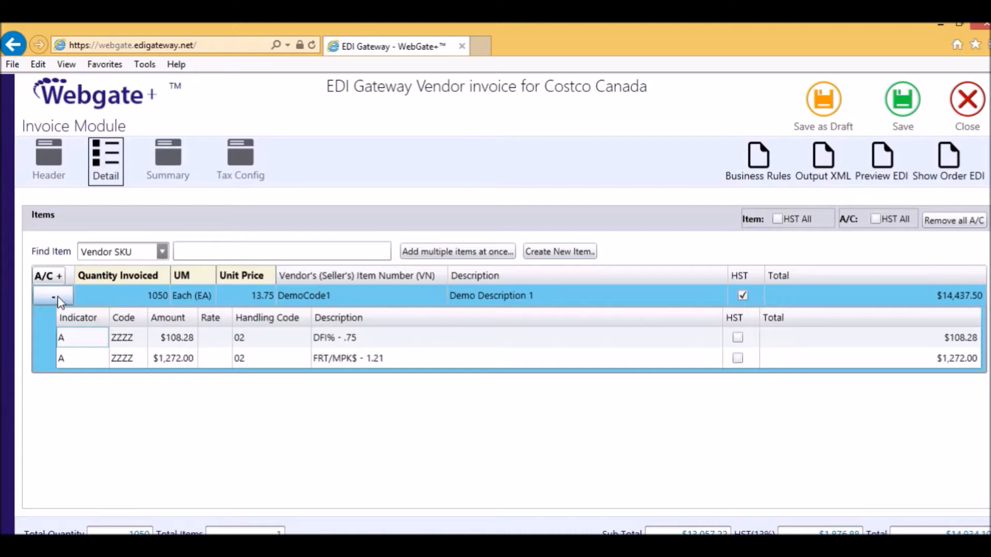
pyautogui.click(58, 298)
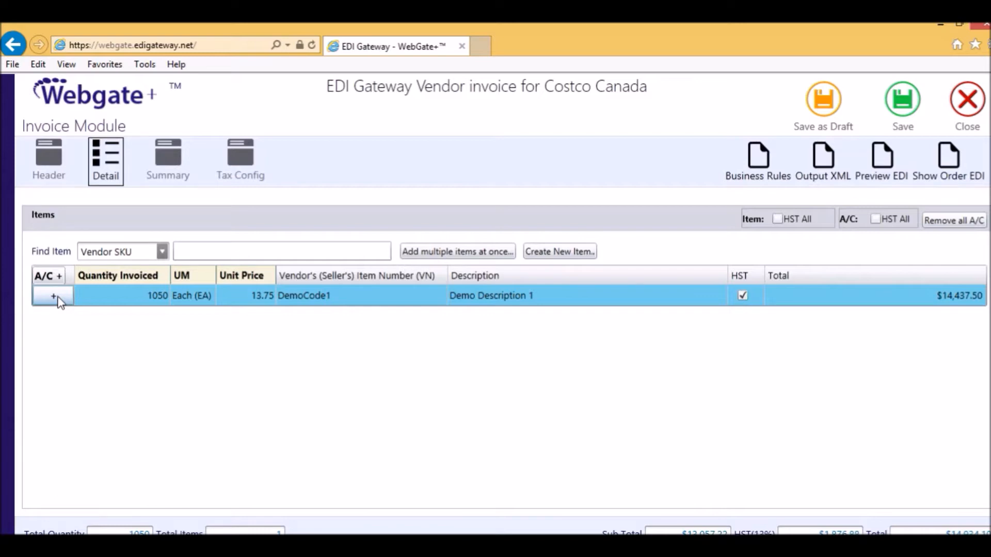
pyautogui.click(54, 297)
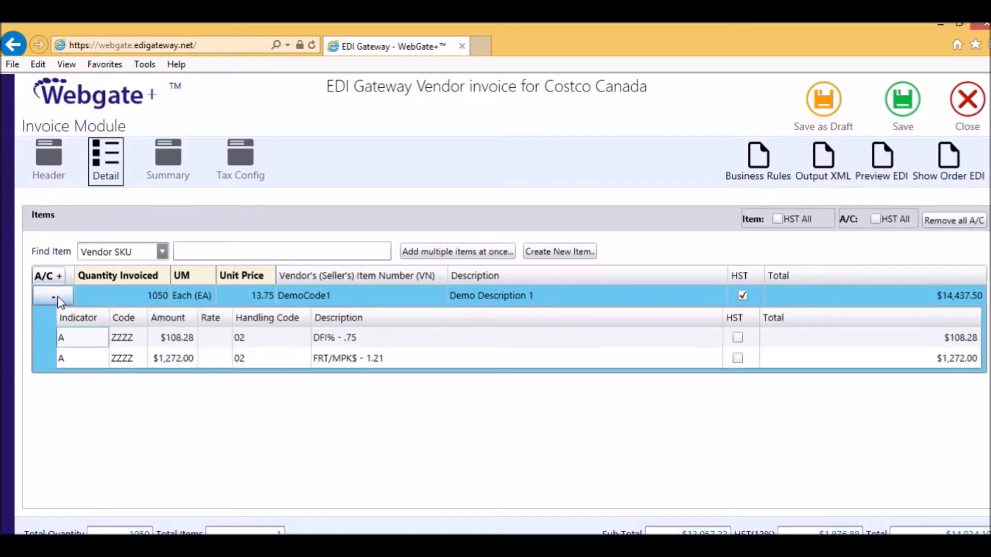
pyautogui.rightClick(100, 341)
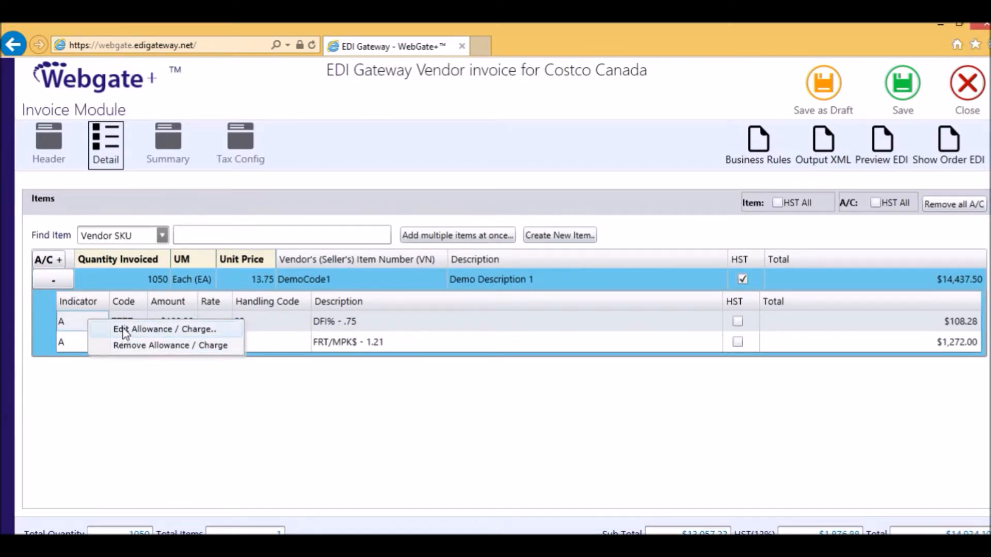
pyautogui.click(123, 329)
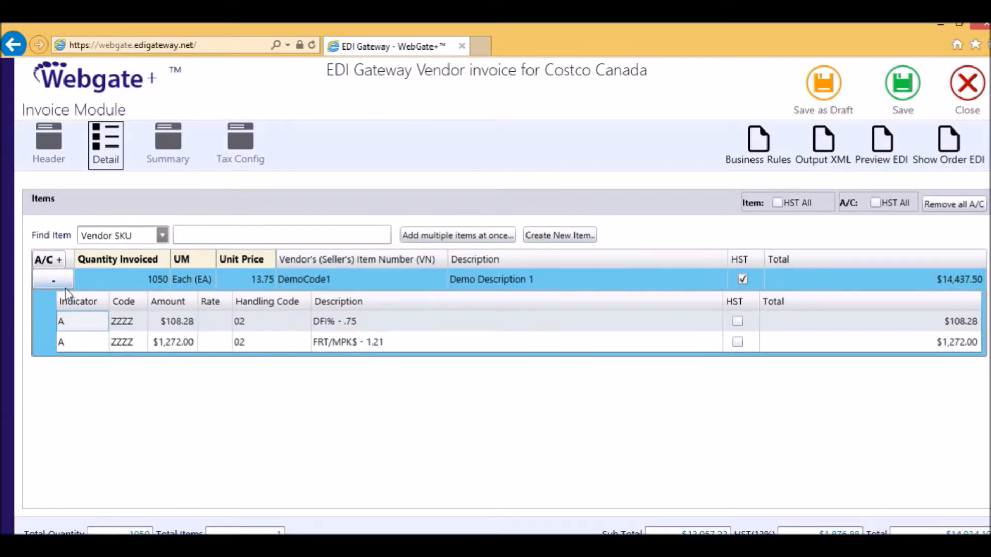
pyautogui.click(61, 282)
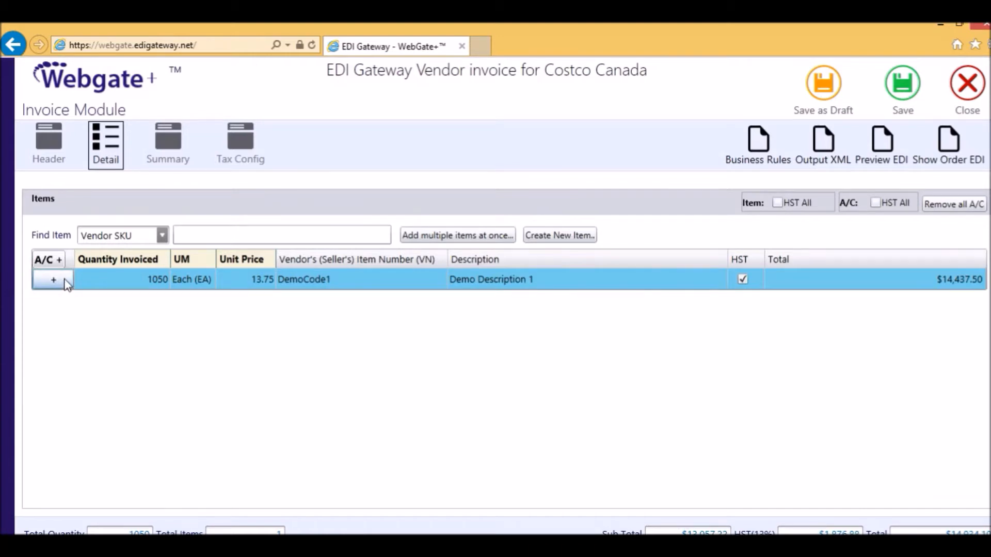
# Add a Mutually Defined (ZZZZ) charge of 10.00, to be paid by the customer, to the DemoCode1 item.
pyautogui.rightClick(144, 284)
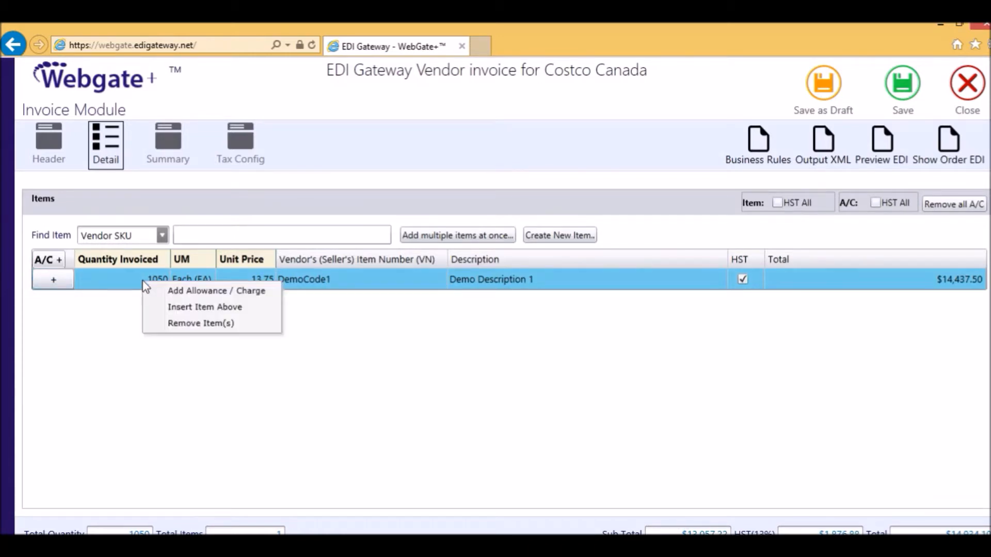
pyautogui.click(185, 292)
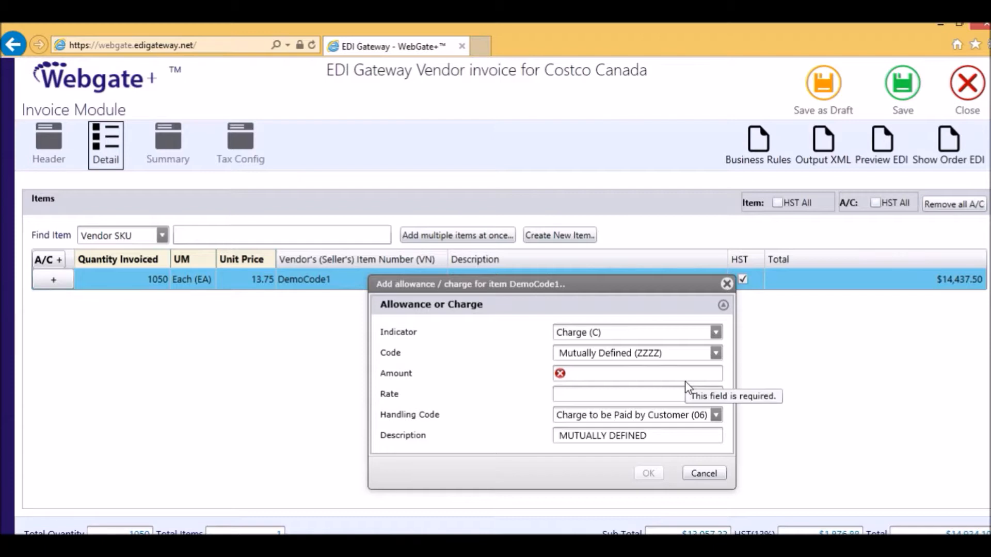
pyautogui.click(717, 332)
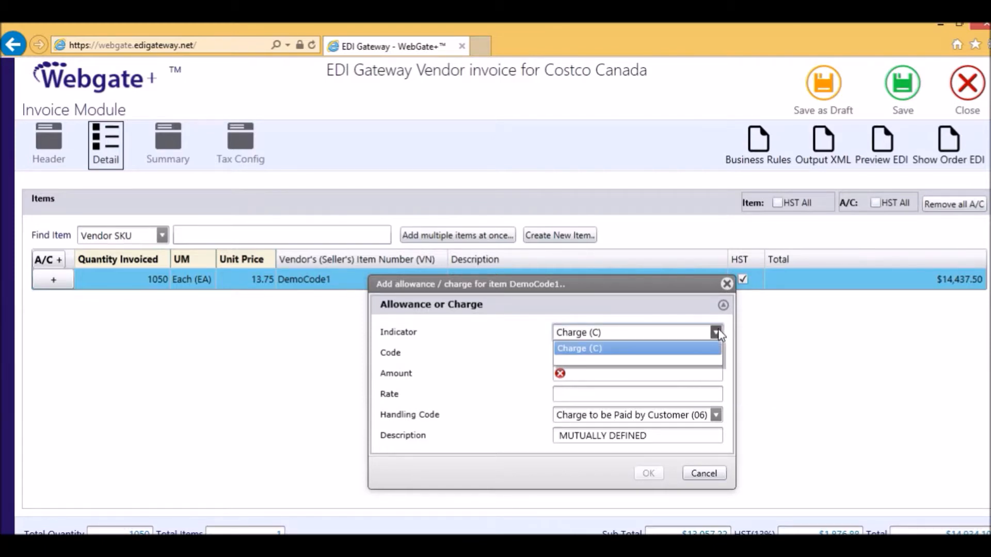
pyautogui.click(716, 333)
pyautogui.click(592, 371)
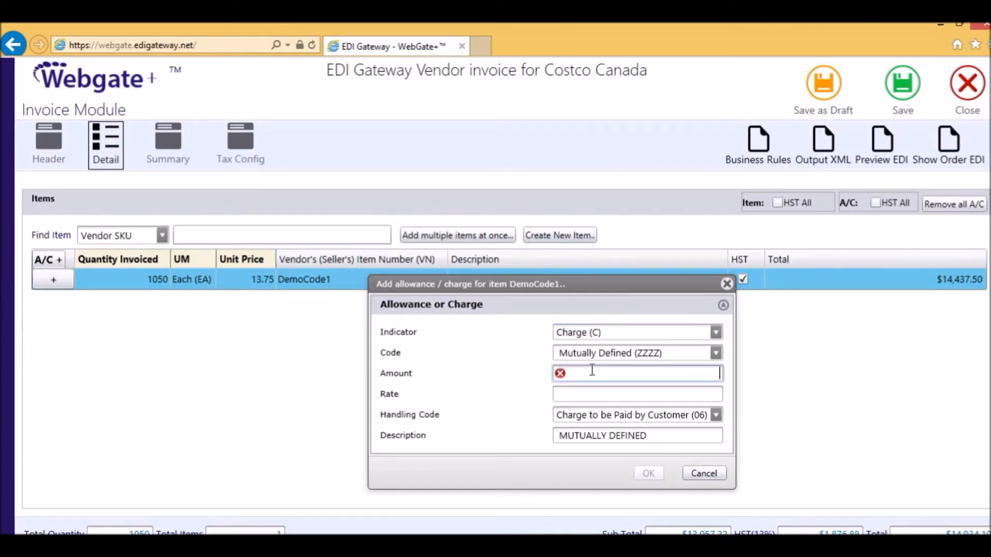
pyautogui.write('1')
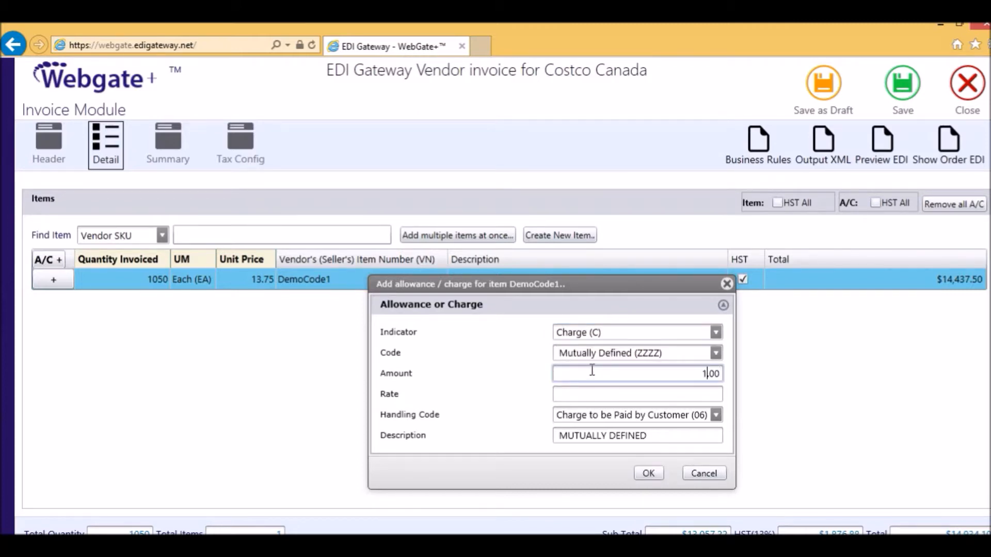
pyautogui.write('0')
pyautogui.click(648, 473)
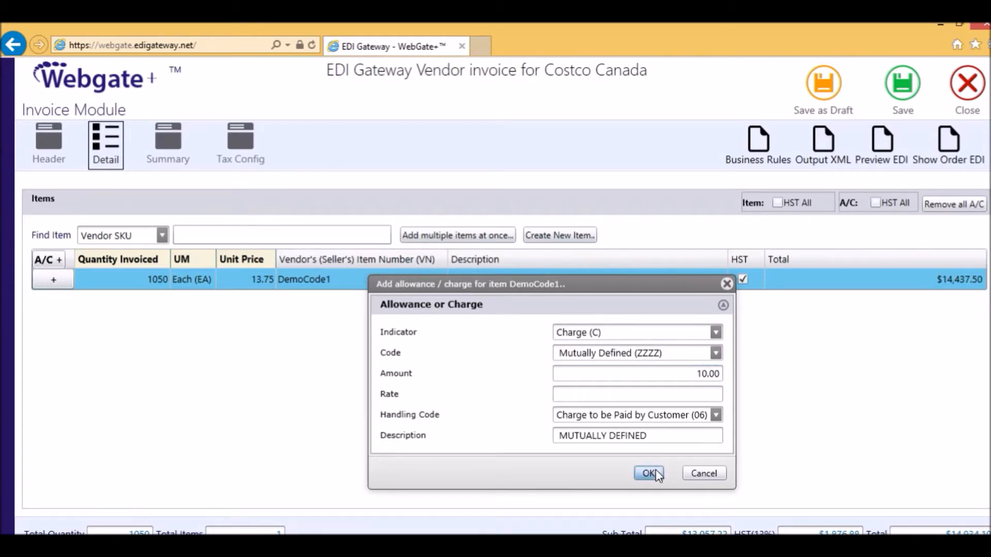
# Review the DemoCode1 item's allowances and charges, and apply HST to all of them.
pyautogui.click(59, 282)
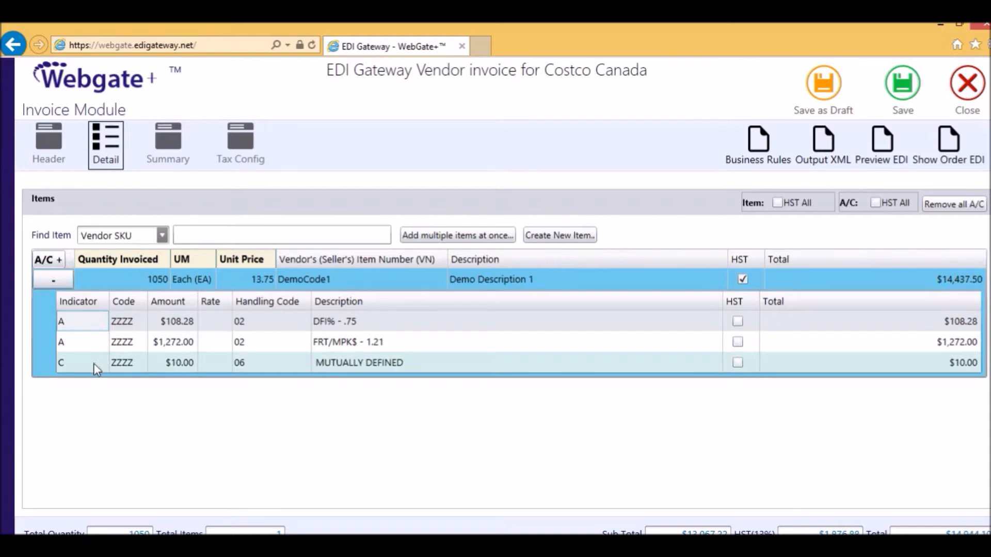
pyautogui.click(53, 281)
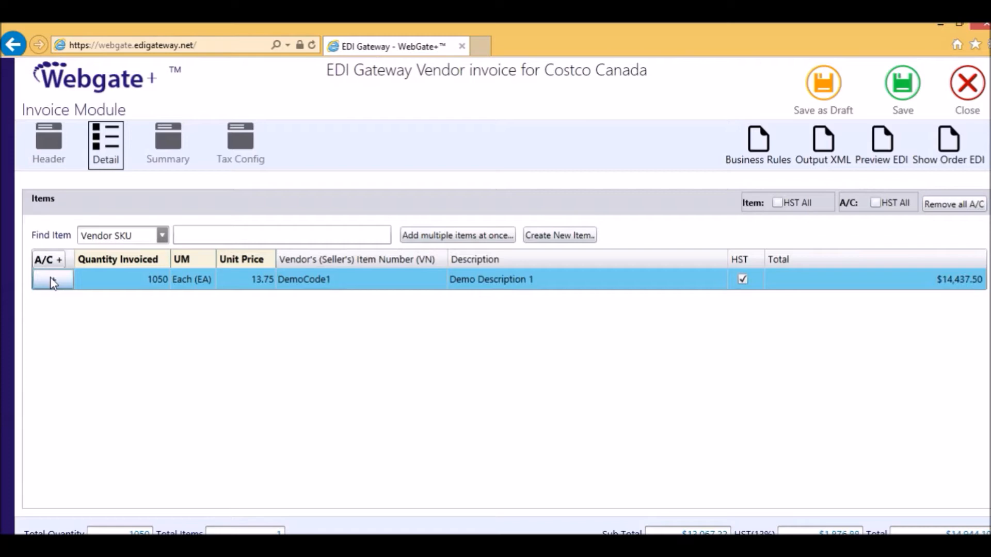
pyautogui.click(53, 280)
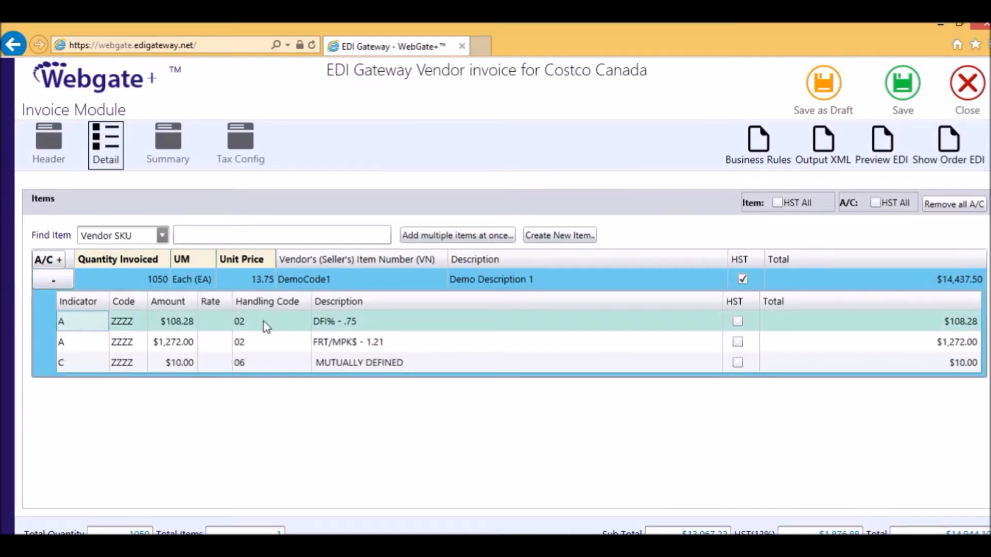
pyautogui.click(736, 321)
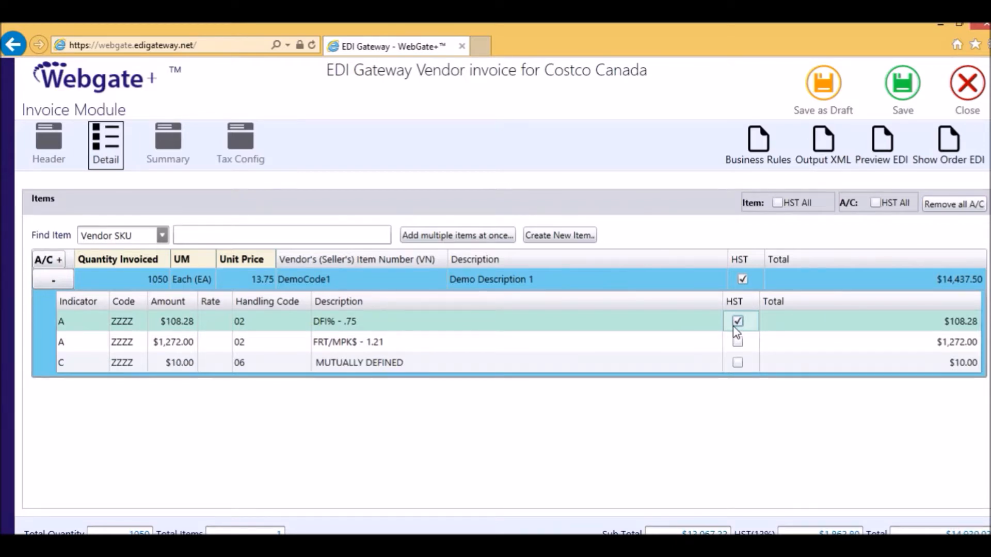
pyautogui.click(876, 203)
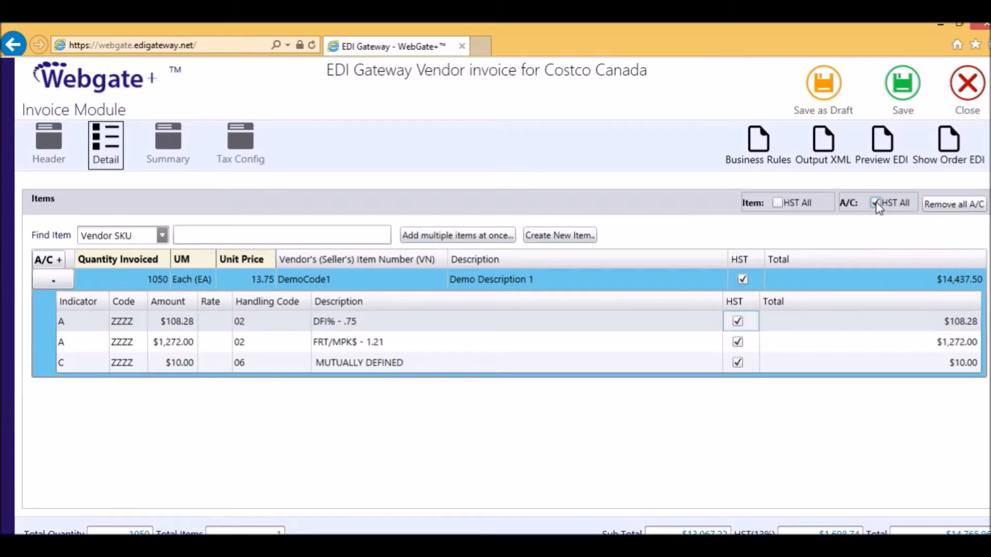
# Calculate the terms discount amount in the invoice header and save the invoice.
pyautogui.click(48, 153)
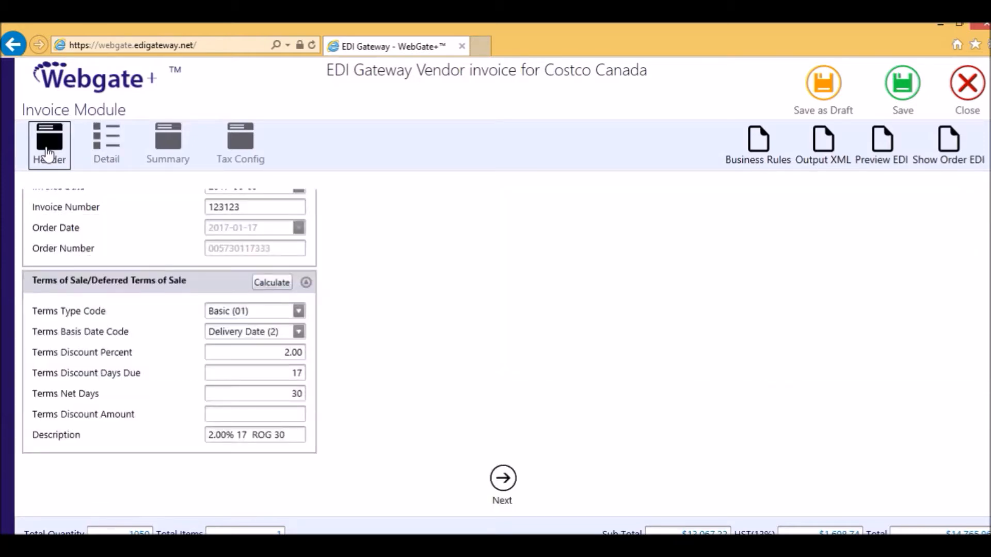
pyautogui.click(265, 287)
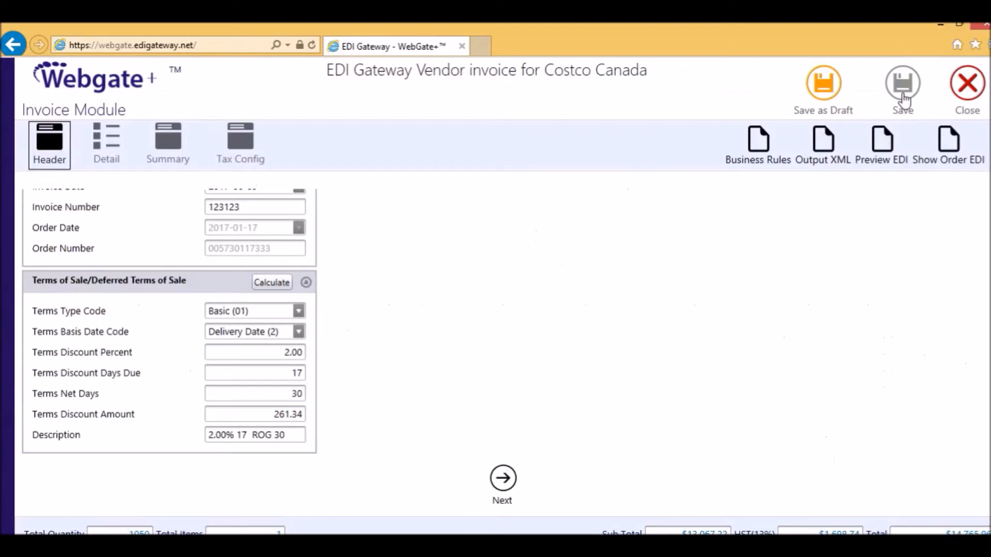
pyautogui.click(902, 97)
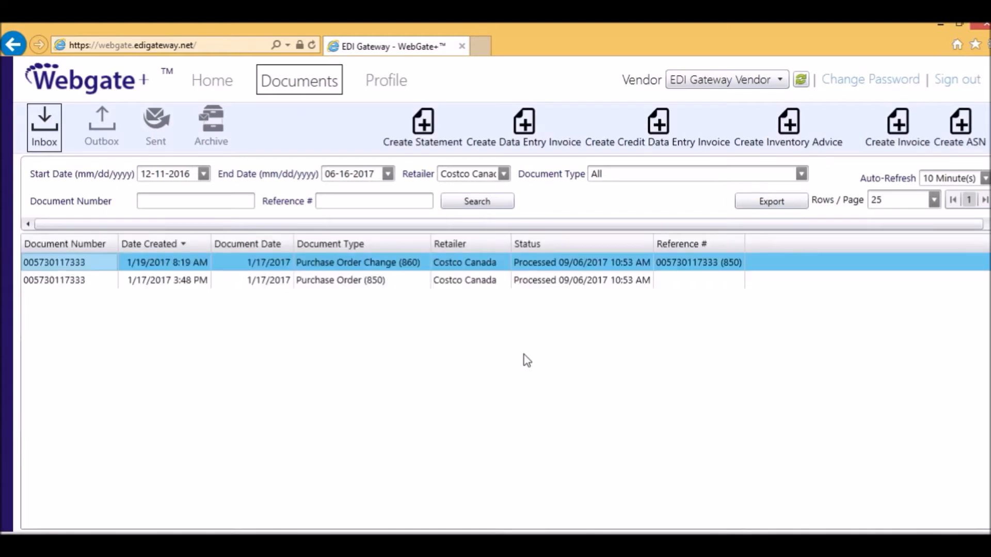
# Send the saved Costco Canada invoice from the outbox, and check it among the sent documents.
pyautogui.click(93, 124)
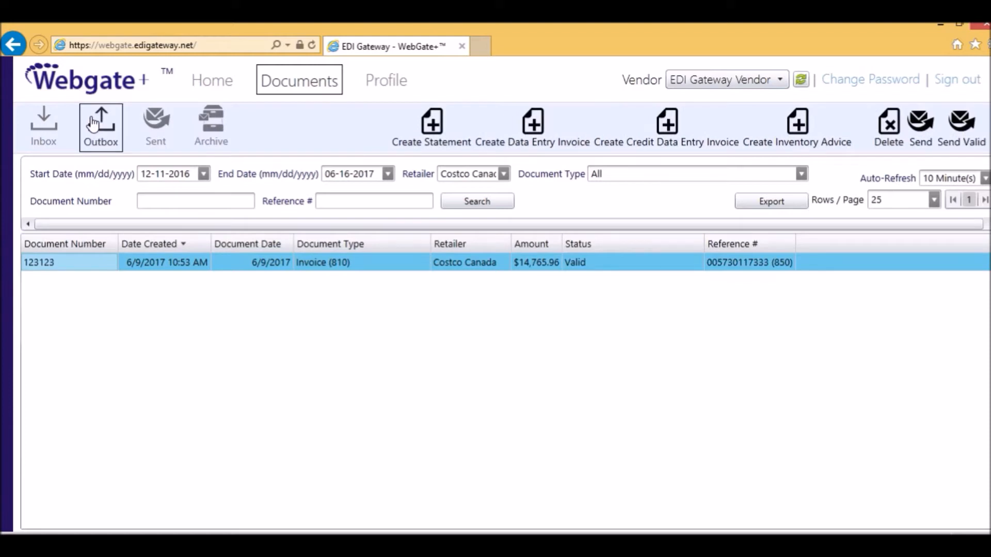
pyautogui.press('alt')
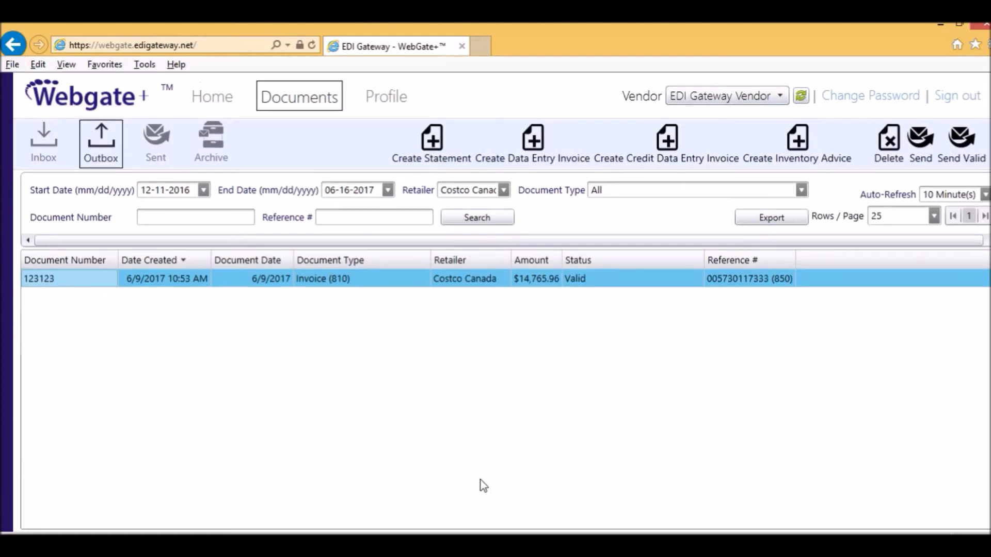
pyautogui.press('alt')
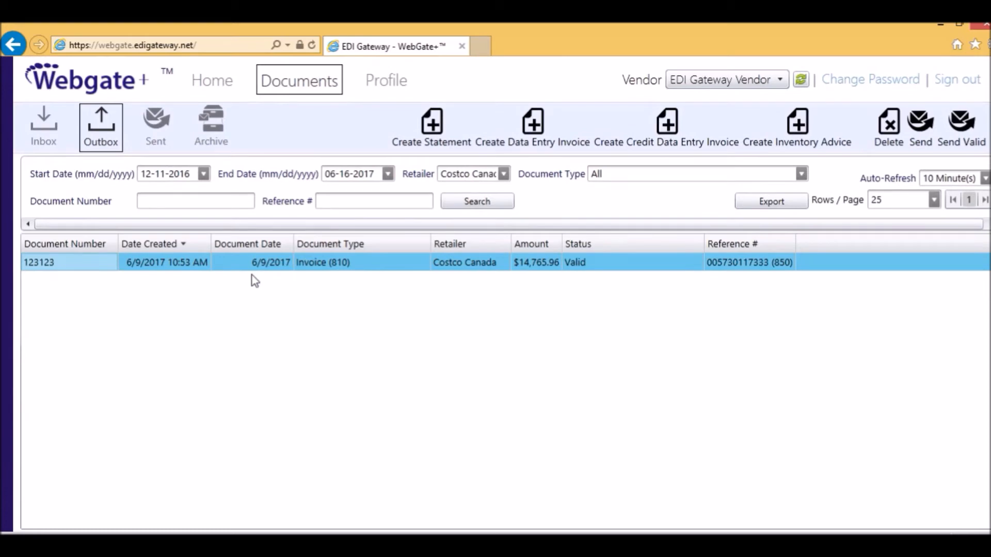
pyautogui.click(922, 131)
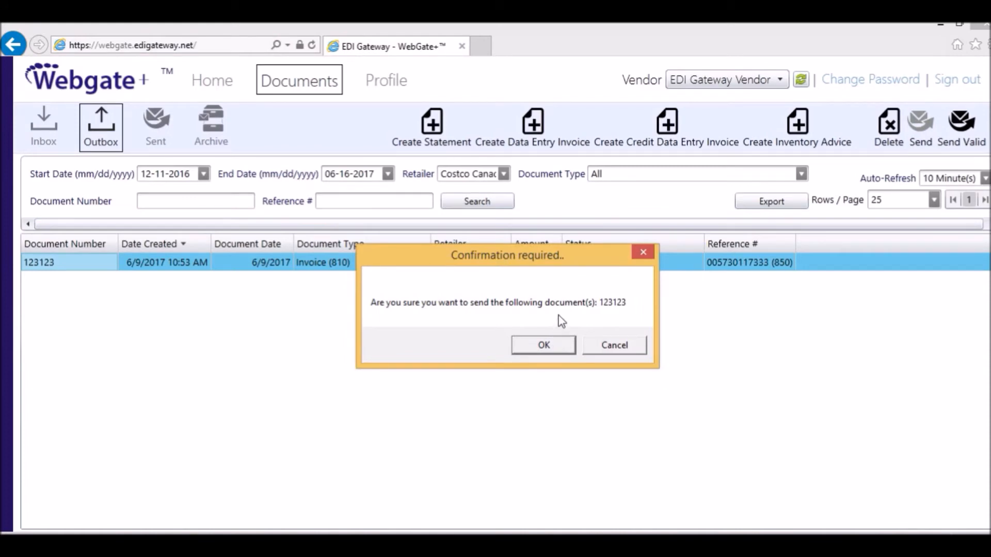
pyautogui.click(544, 346)
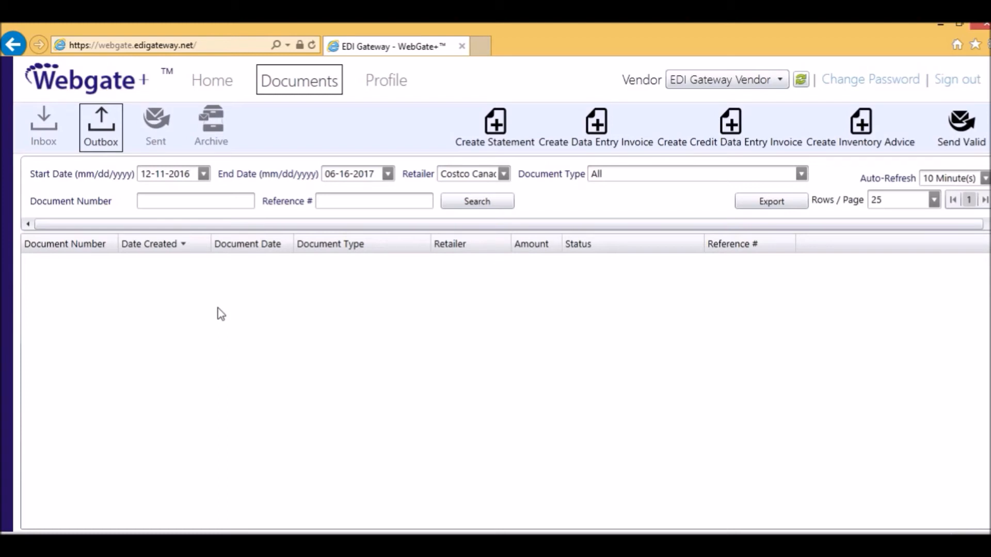
pyautogui.click(163, 134)
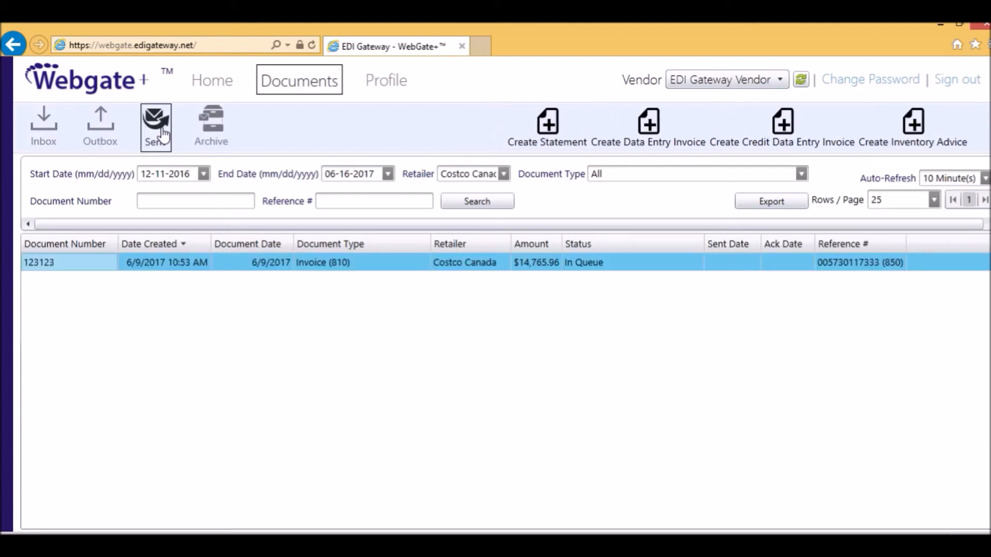